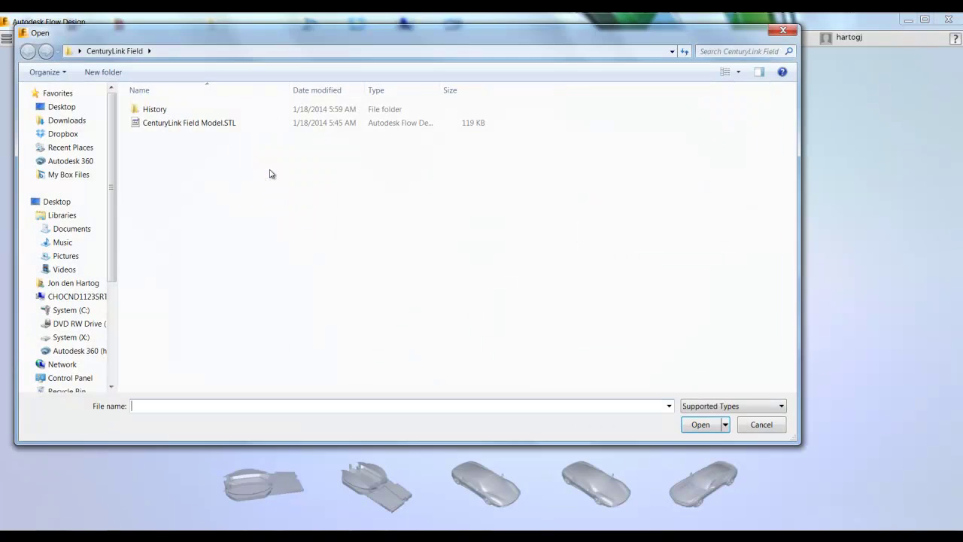
# Check the supported import file types and open CenturyLink Field Model.STL from the CenturyLink Field folder.
pyautogui.click(719, 406)
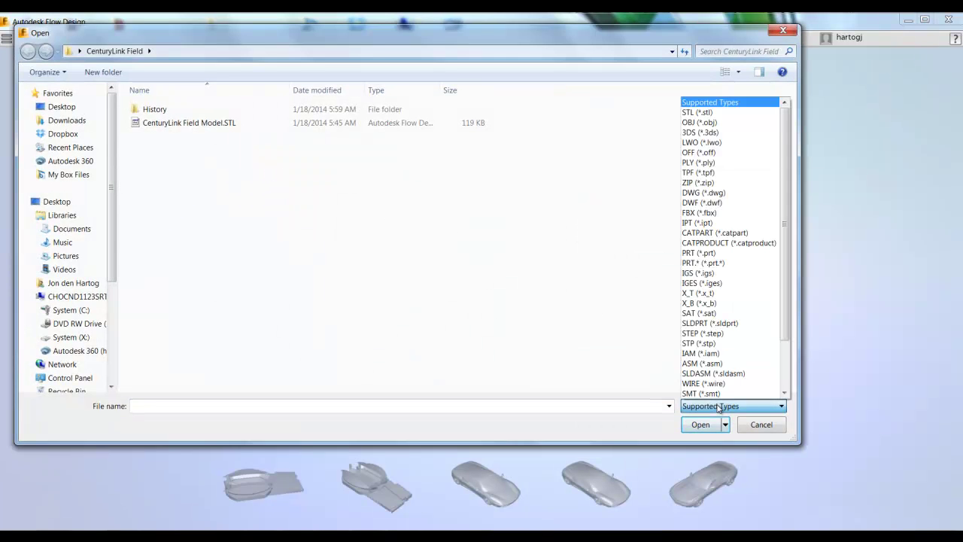
pyautogui.moveTo(787, 304)
pyautogui.mouseDown()
pyautogui.moveTo(787, 361)
pyautogui.moveTo(792, 310)
pyautogui.mouseUp()
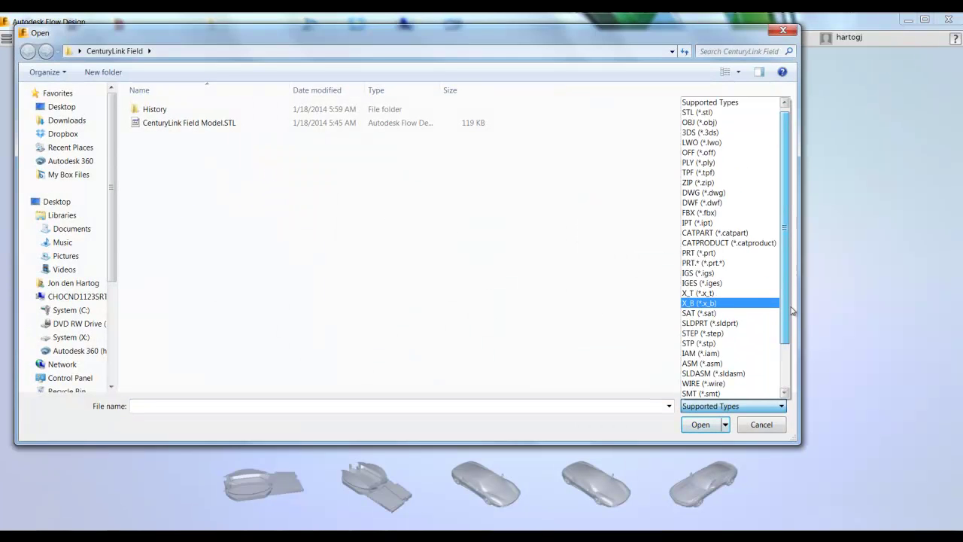
pyautogui.click(496, 221)
pyautogui.doubleClick(201, 125)
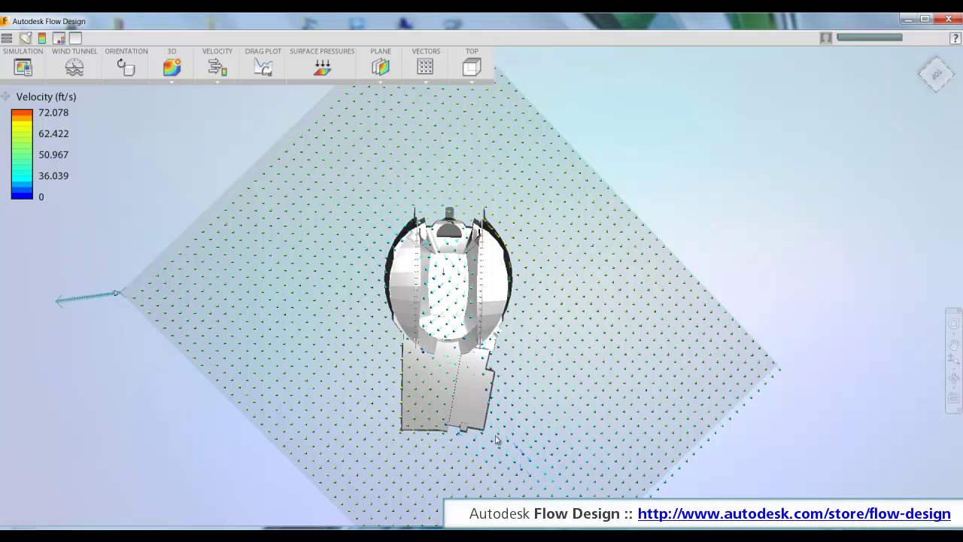
# Change the velocity plane from vectors to shaded contours and raise it above the ground to cut through the stadium roofs.
pyautogui.scroll(6, 458, 288)
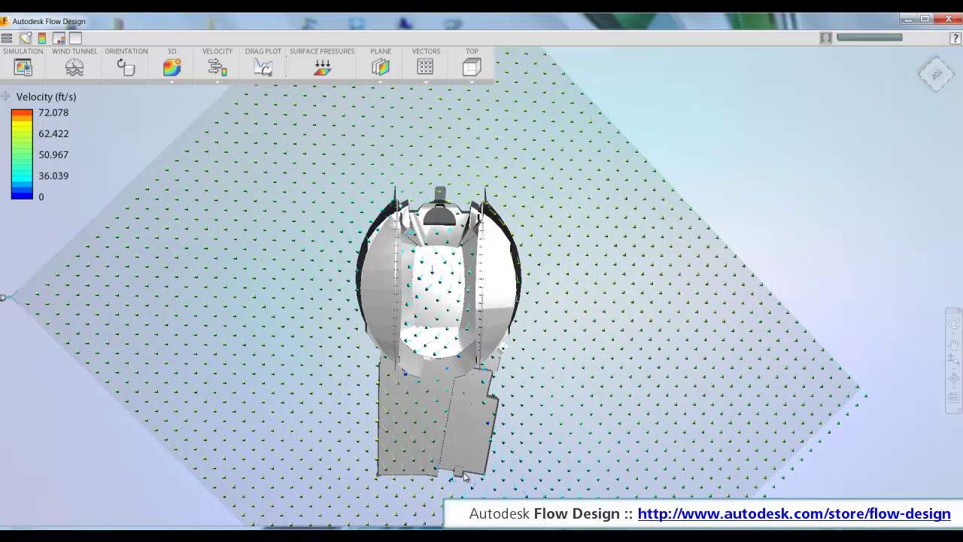
pyautogui.click(425, 103)
pyautogui.moveTo(435, 380)
pyautogui.mouseDown()
pyautogui.moveTo(445, 327)
pyautogui.moveTo(490, 301)
pyautogui.moveTo(591, 385)
pyautogui.moveTo(630, 355)
pyautogui.moveTo(441, 309)
pyautogui.mouseUp()
pyautogui.scroll(-3, 782, 432)
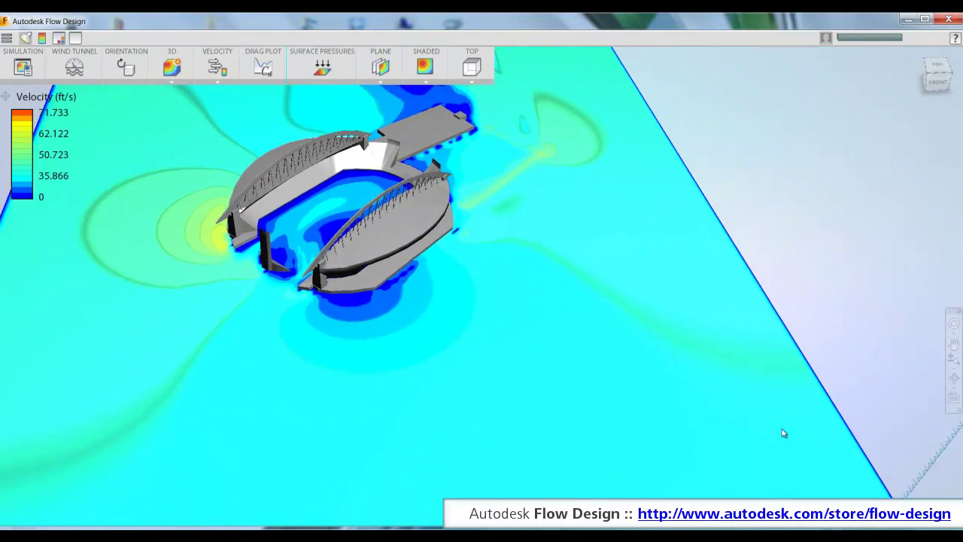
pyautogui.moveTo(825, 469)
pyautogui.mouseDown()
pyautogui.moveTo(841, 439)
pyautogui.moveTo(828, 463)
pyautogui.mouseUp()
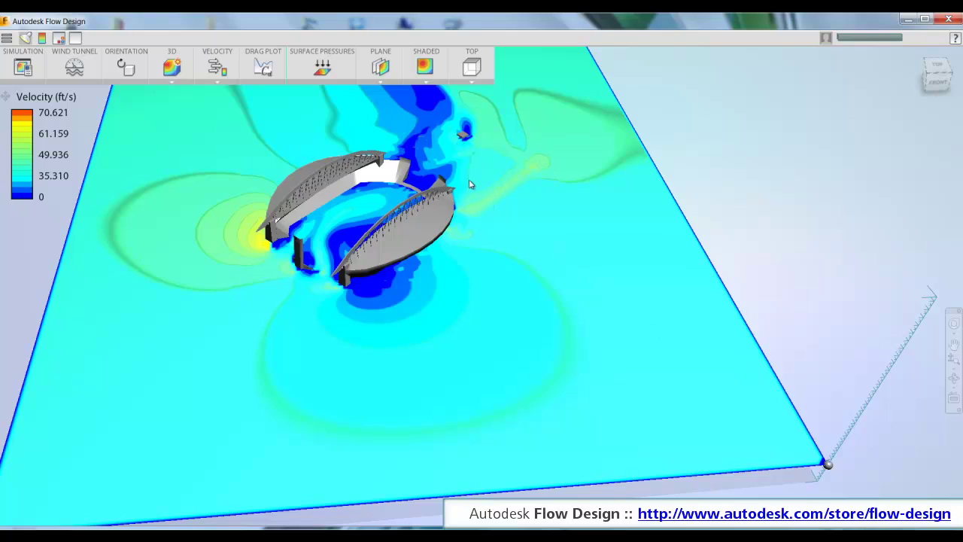
# Display the velocity results as flow lines instead of a plane.
pyautogui.click(380, 96)
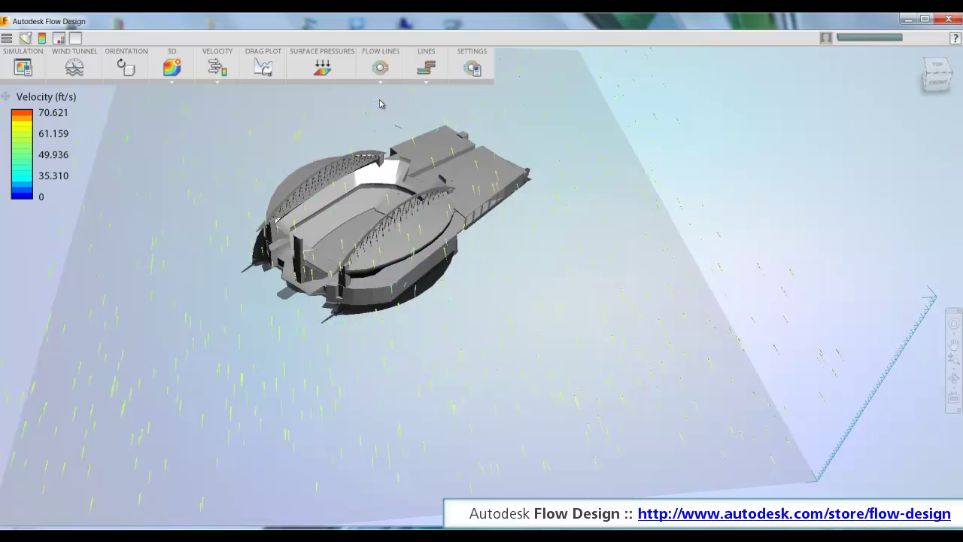
pyautogui.moveTo(413, 362); pyautogui.dragTo(365, 232)
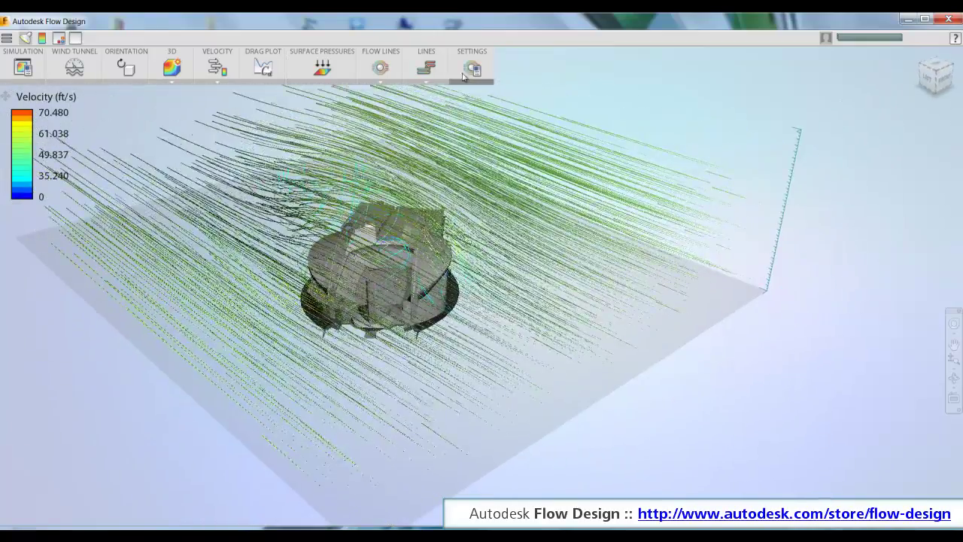
pyautogui.click(367, 232)
# Shrink the flow line seed box on its sides, top and ends to a small block at the stadium's open end, and accept it.
pyautogui.moveTo(544, 154); pyautogui.dragTo(368, 211)
pyautogui.moveTo(251, 175); pyautogui.dragTo(243, 287)
pyautogui.moveTo(139, 341); pyautogui.dragTo(304, 294)
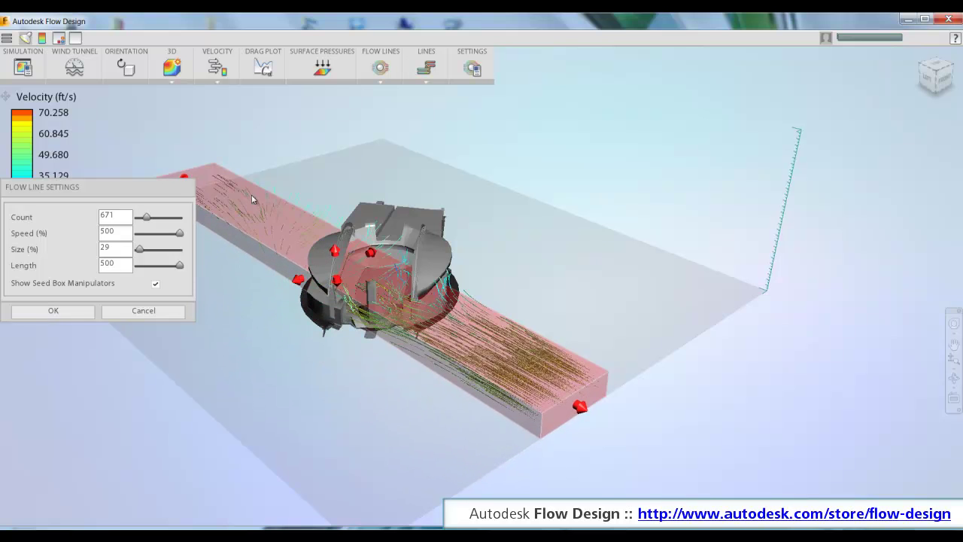
pyautogui.moveTo(184, 176); pyautogui.dragTo(201, 188)
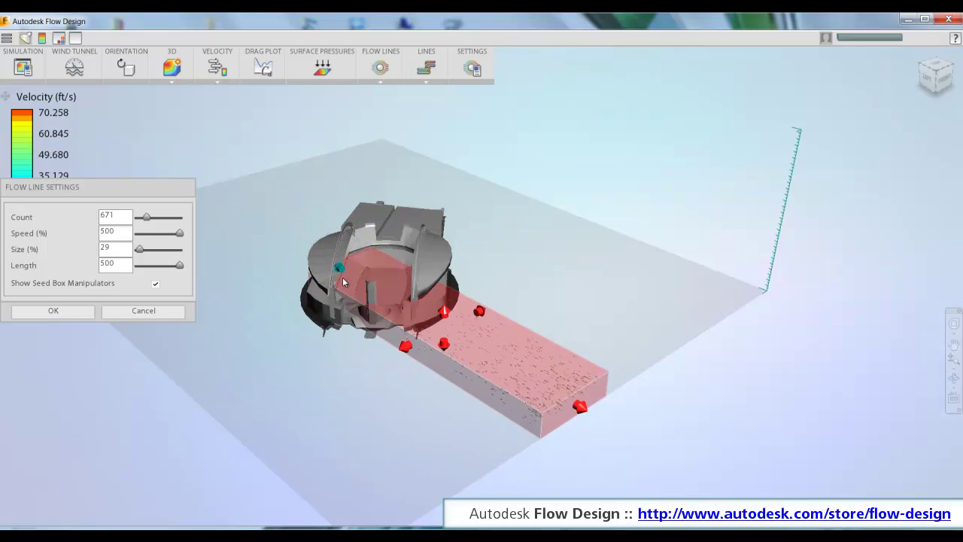
pyautogui.moveTo(576, 406); pyautogui.dragTo(476, 356)
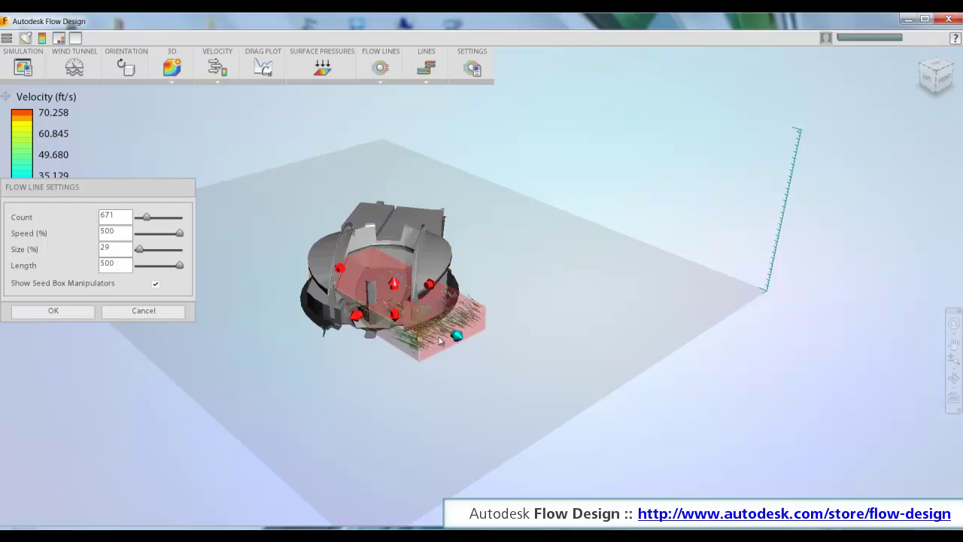
pyautogui.click(105, 311)
# Inspect the flow lines around the roofs and replace them with a shaded velocity plane seen from the top view.
pyautogui.scroll(5, 350, 220)
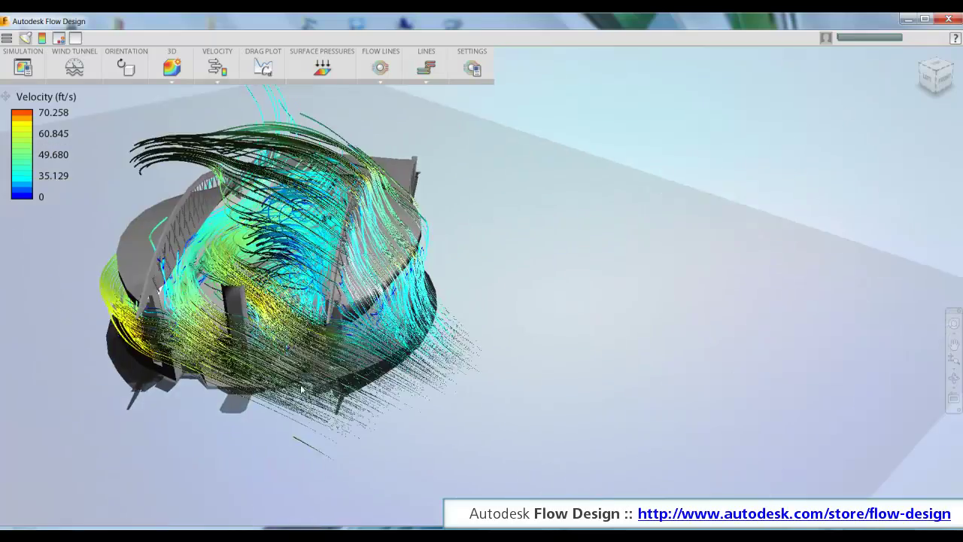
pyautogui.moveTo(351, 220); pyautogui.dragTo(377, 417, button='middle')
pyautogui.scroll(6, 501, 339)
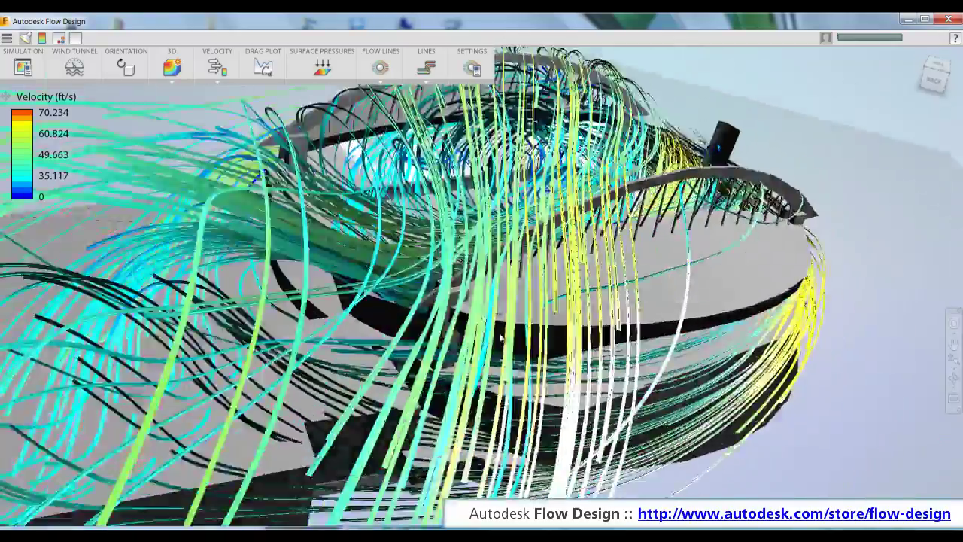
pyautogui.moveTo(501, 337); pyautogui.dragTo(284, 435, button='middle')
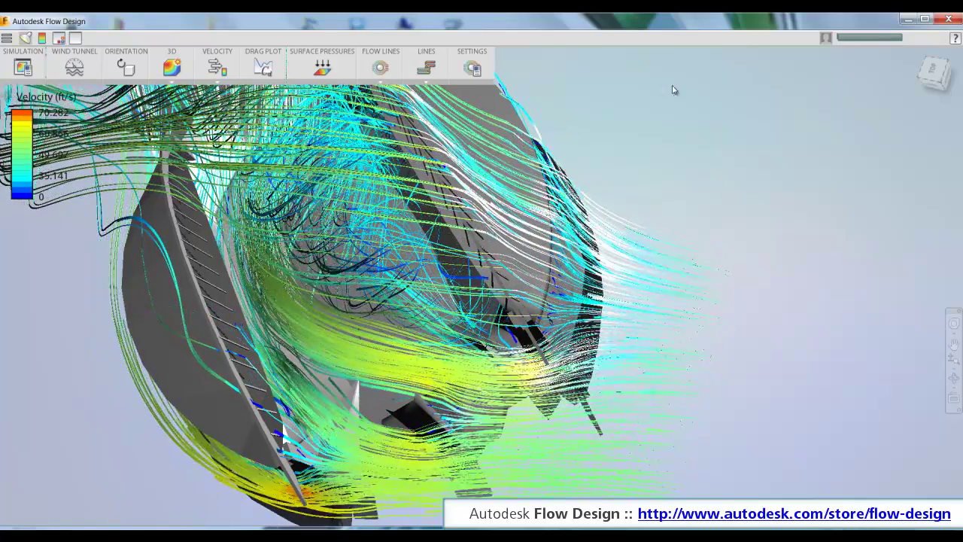
pyautogui.click(933, 71)
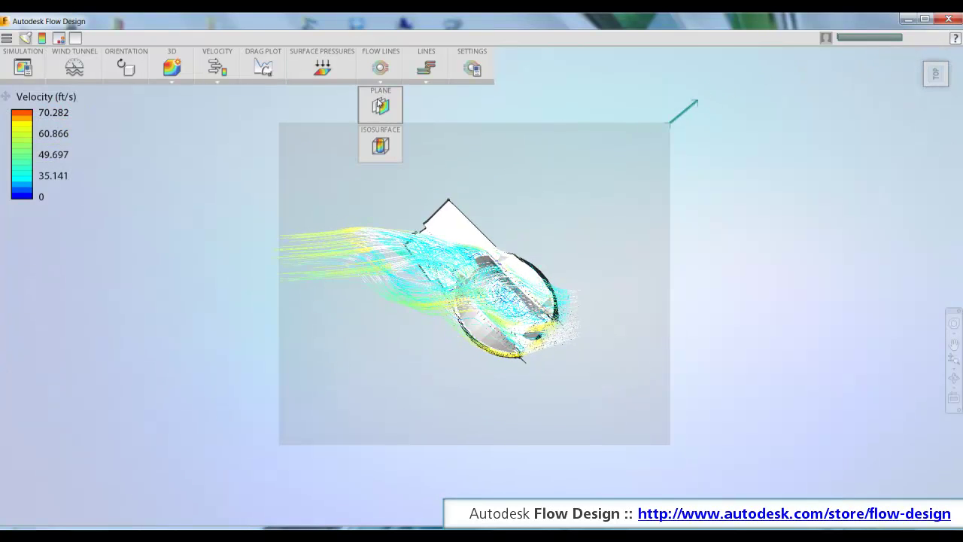
pyautogui.click(380, 105)
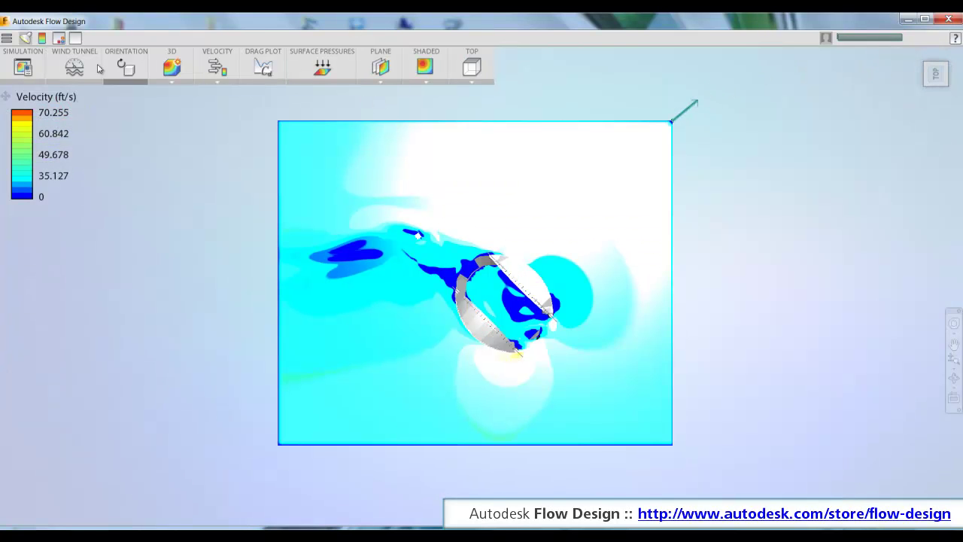
# Set the wind tunnel's wind speed to 30 ft/s.
pyautogui.click(75, 66)
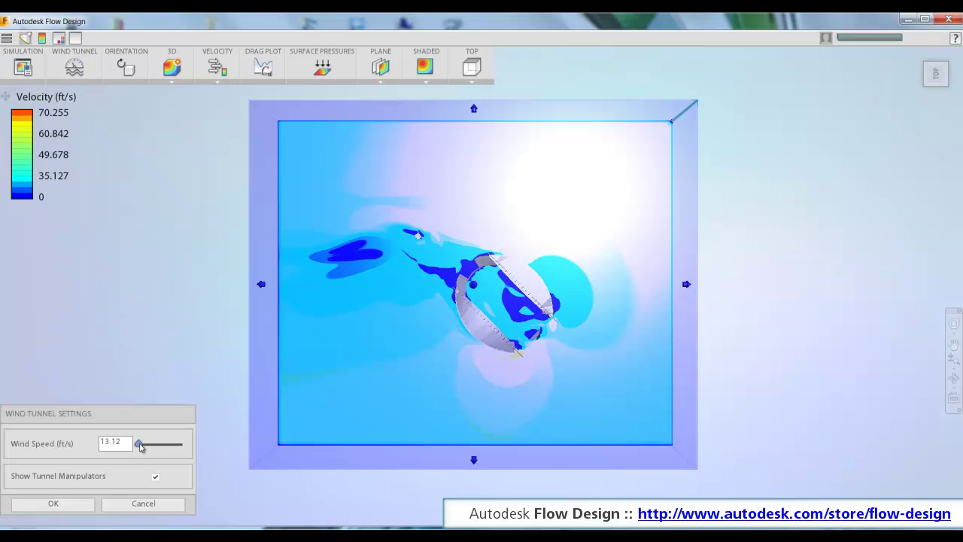
pyautogui.click(102, 443)
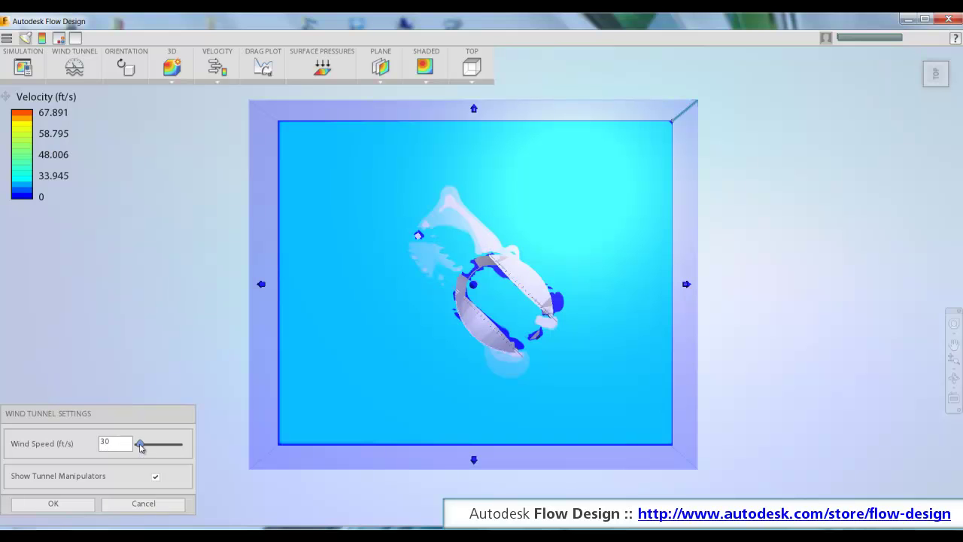
pyautogui.click(84, 505)
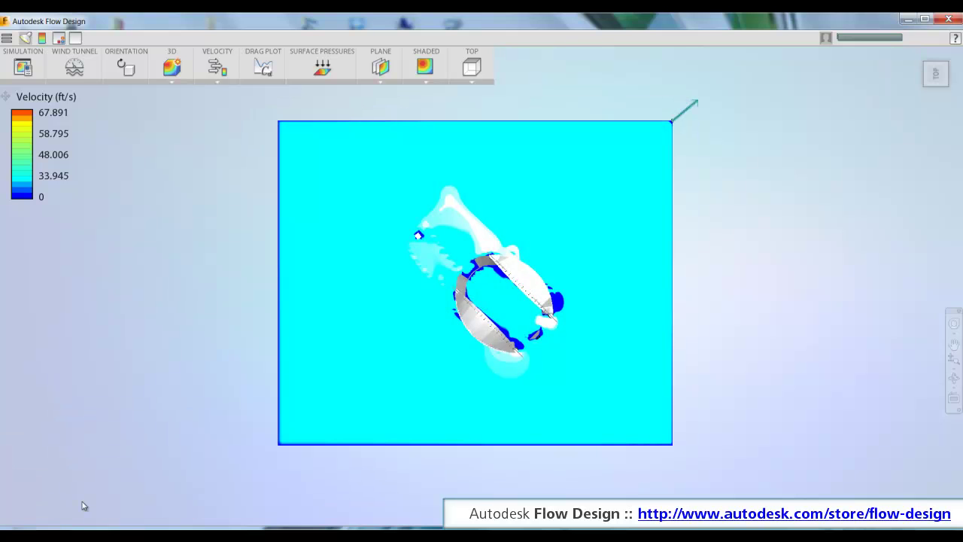
# Rotate the stadium model to a Z angle of 235 degrees.
pyautogui.click(126, 69)
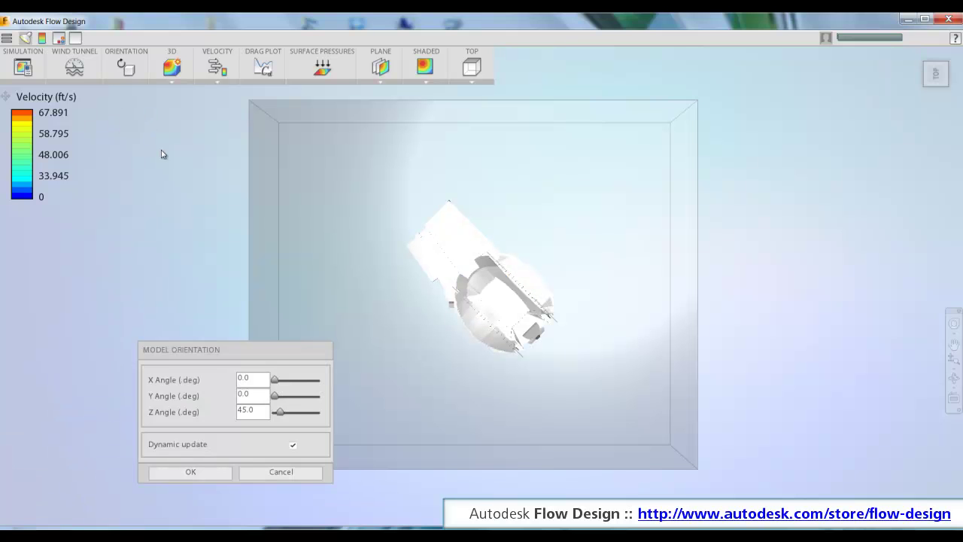
pyautogui.moveTo(279, 412); pyautogui.dragTo(303, 419)
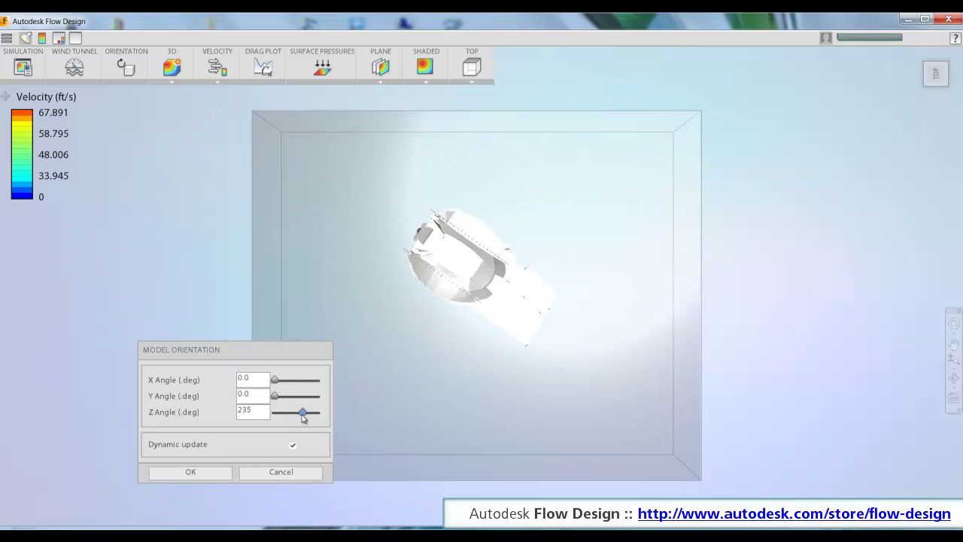
pyautogui.click(191, 473)
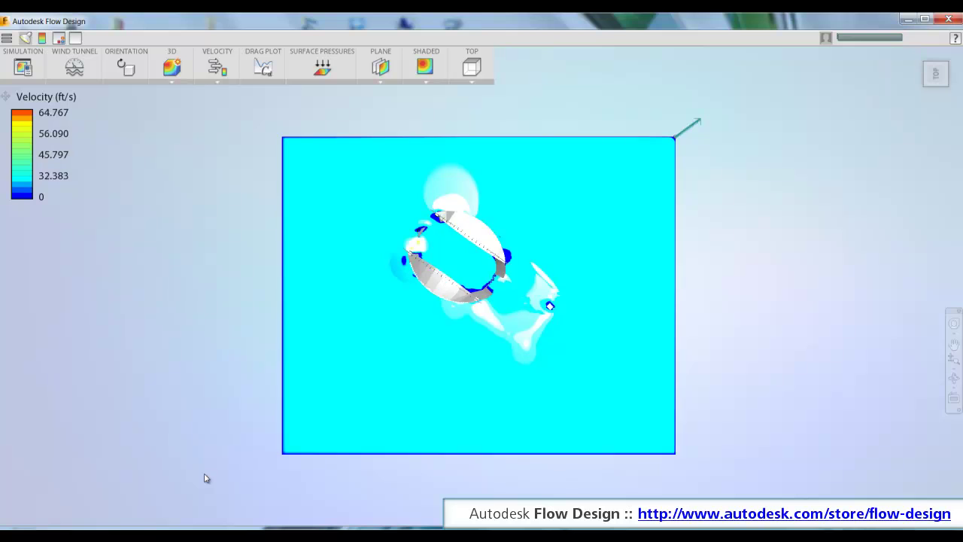
# Examine the velocity plane around the reoriented stadium and switch the results back to flow lines.
pyautogui.moveTo(336, 475); pyautogui.dragTo(492, 446)
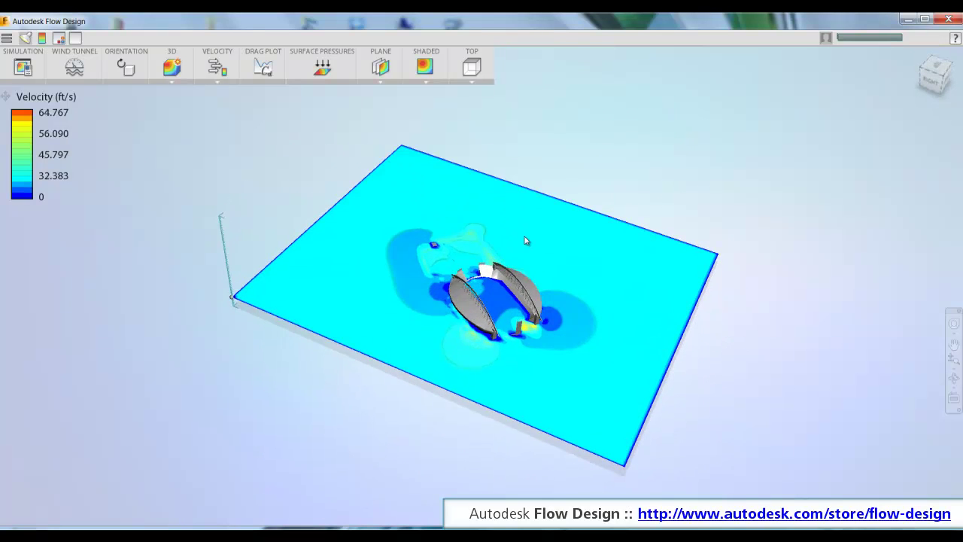
pyautogui.scroll(8, 534, 428)
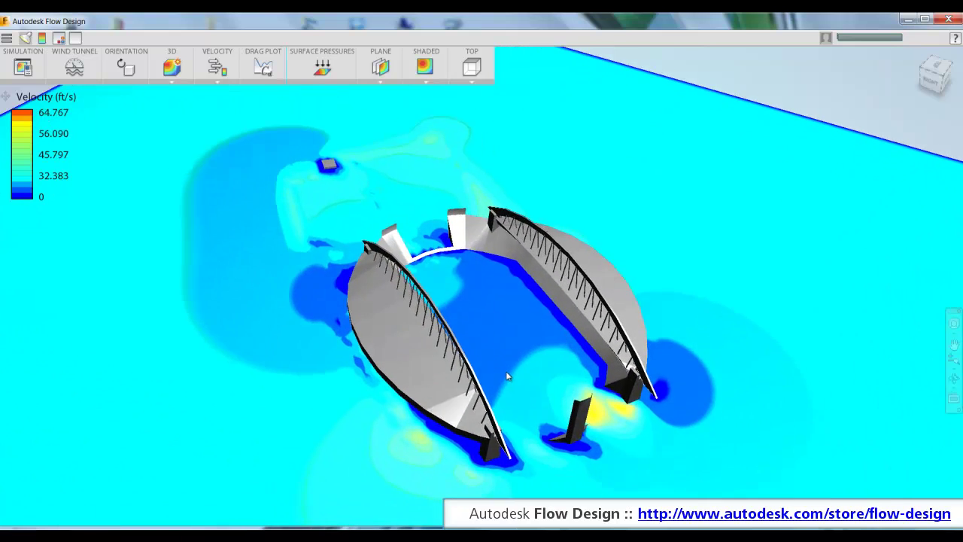
pyautogui.moveTo(507, 371); pyautogui.dragTo(432, 320, button='middle')
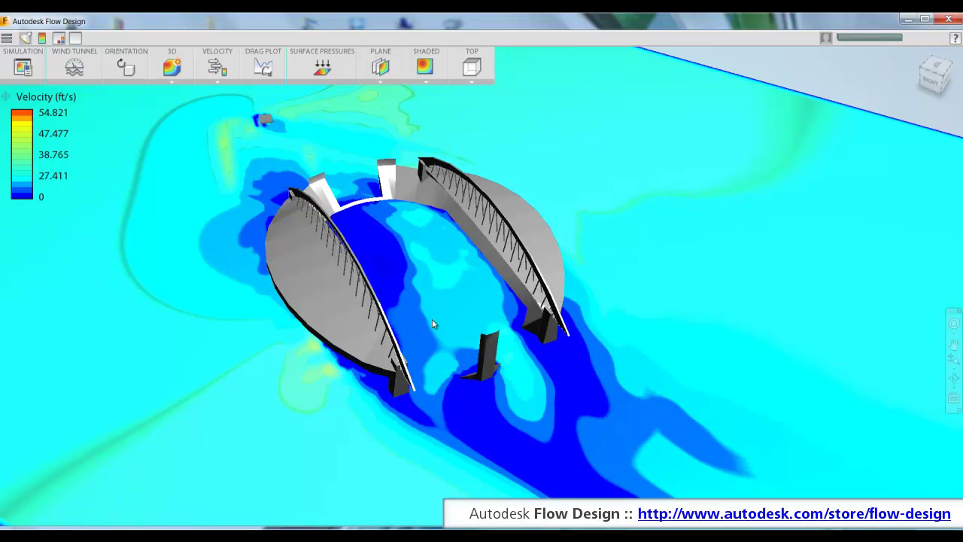
pyautogui.scroll(-5, 464, 339)
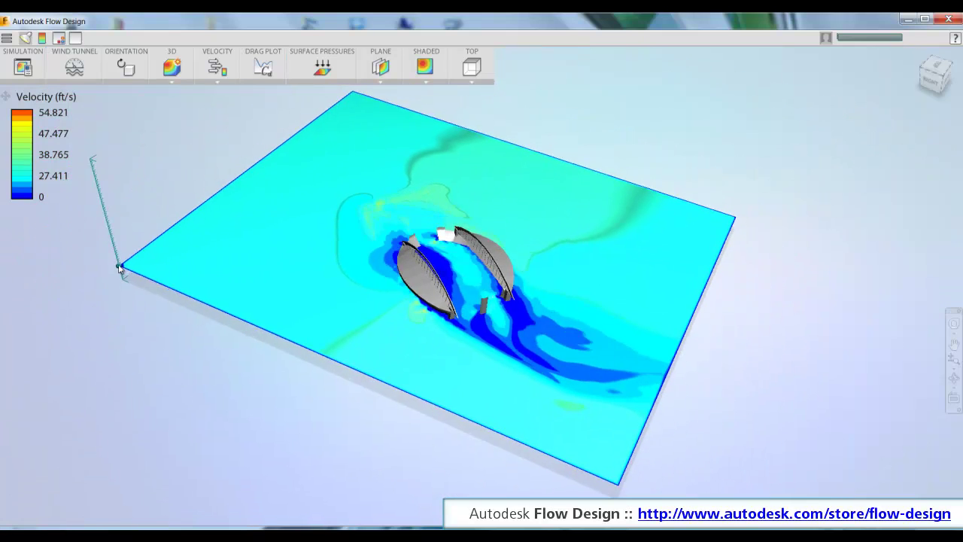
pyautogui.moveTo(180, 291); pyautogui.dragTo(394, 346)
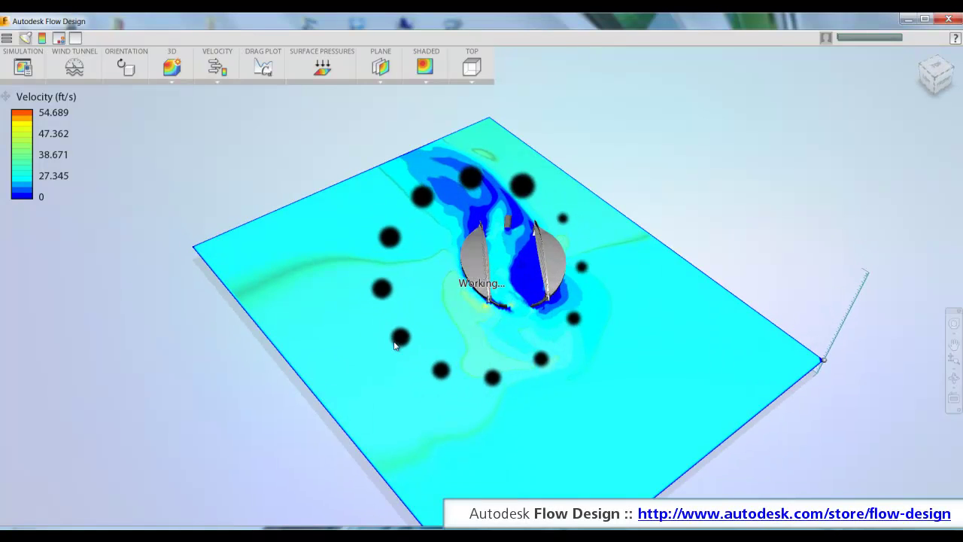
pyautogui.click(381, 106)
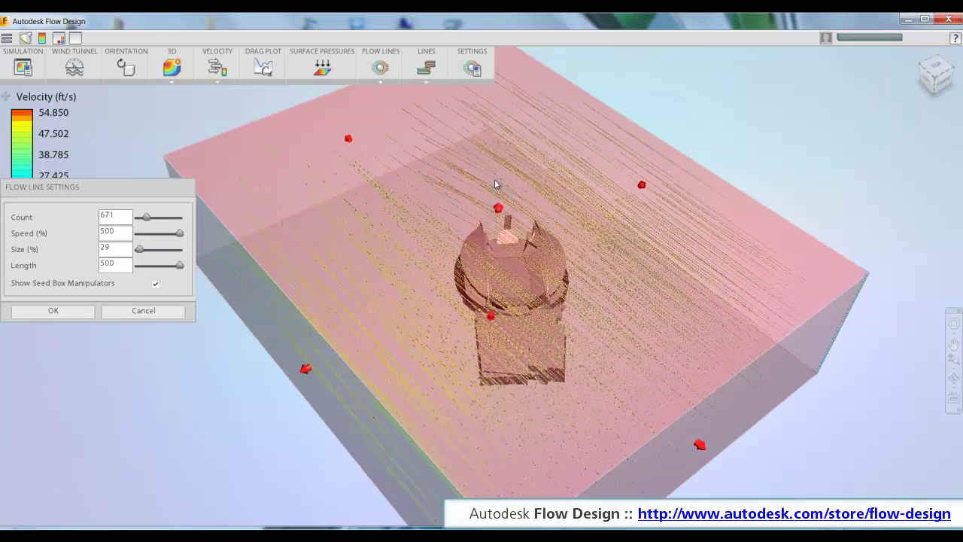
# Reduce the flow line seed box to a low, small block over the stadium's upwind end and accept the settings.
pyautogui.moveTo(498, 208); pyautogui.dragTo(493, 300)
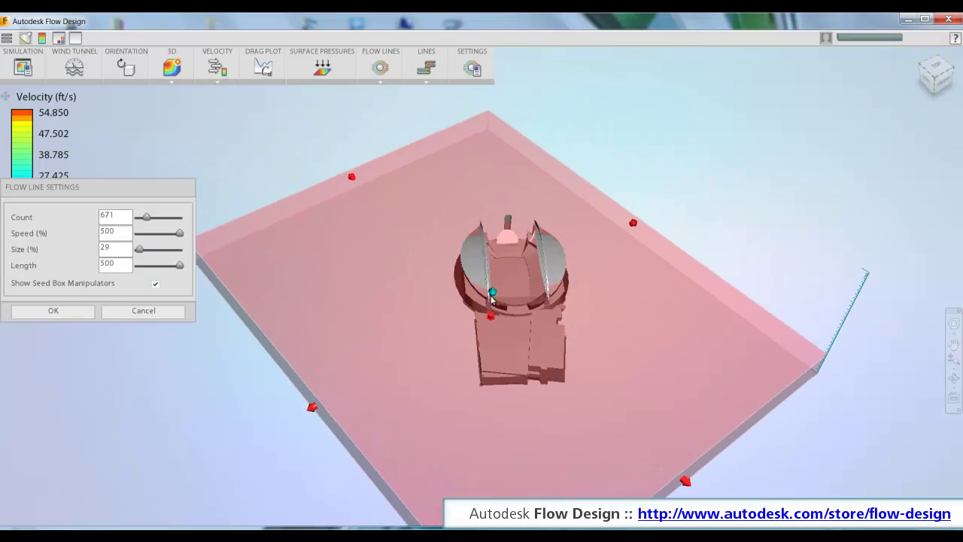
pyautogui.moveTo(312, 410); pyautogui.dragTo(490, 320)
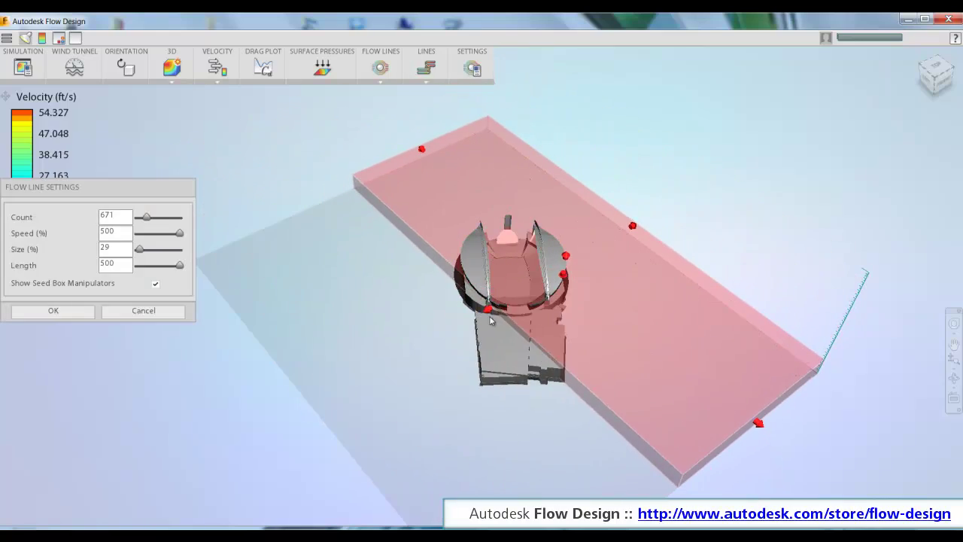
pyautogui.moveTo(633, 227); pyautogui.dragTo(557, 289)
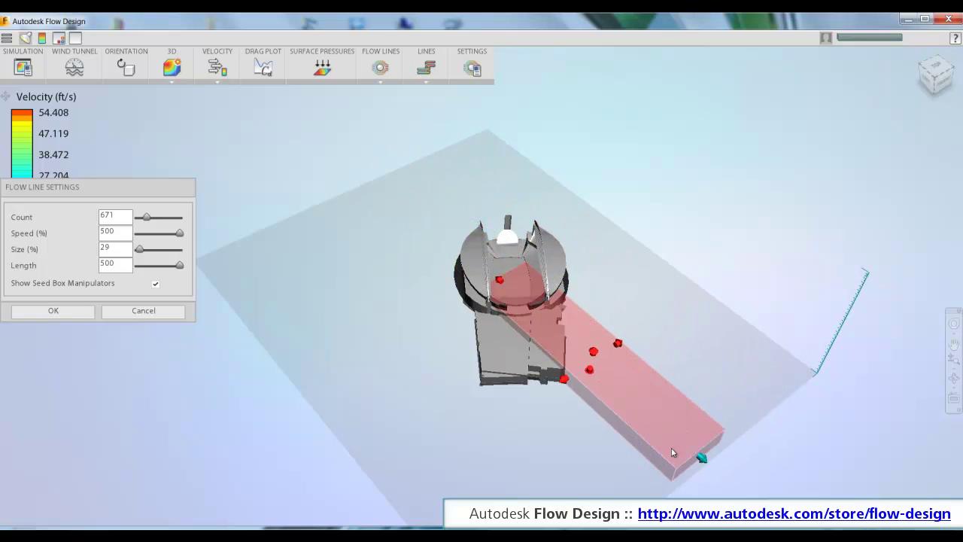
pyautogui.moveTo(673, 451); pyautogui.dragTo(545, 373)
pyautogui.scroll(6, 536, 249)
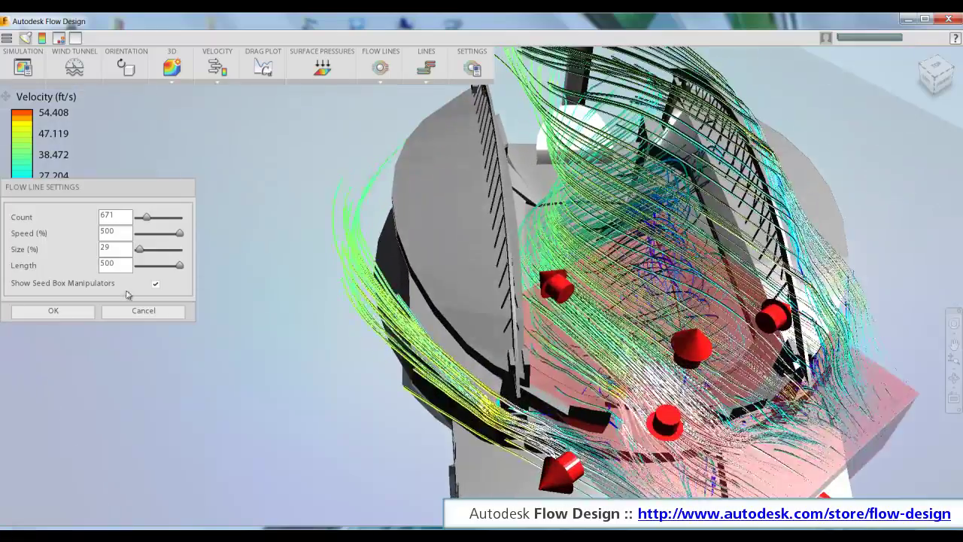
pyautogui.click(68, 310)
# Change the flow line display from lines to particles.
pyautogui.moveTo(267, 313); pyautogui.dragTo(337, 338)
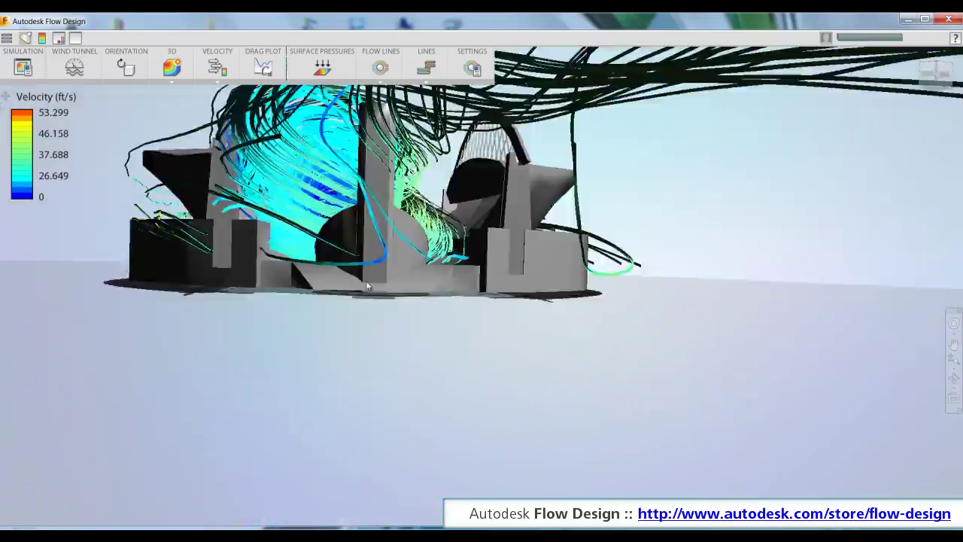
pyautogui.moveTo(422, 331); pyautogui.dragTo(498, 329)
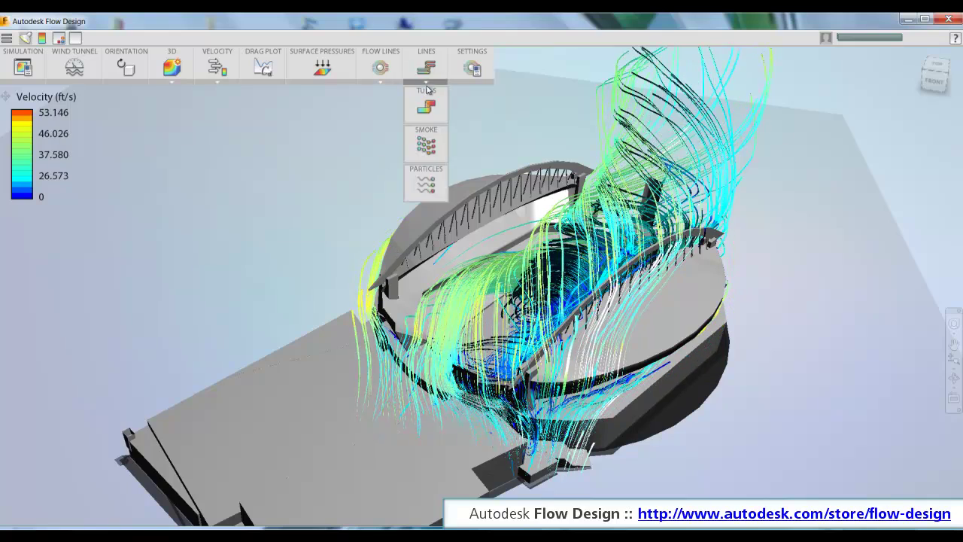
pyautogui.click(426, 180)
pyautogui.moveTo(482, 241); pyautogui.dragTo(533, 261)
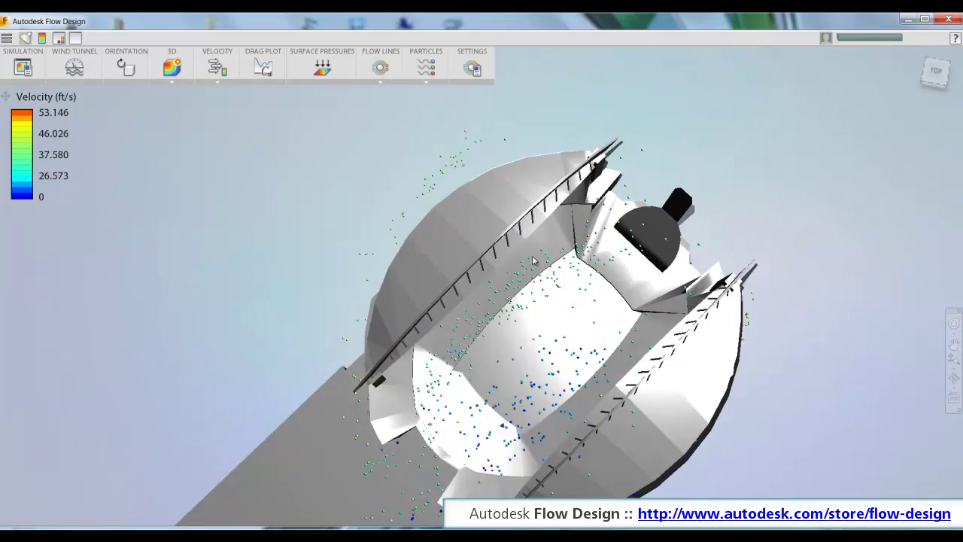
# Switch to the top view and set the flow particles to a count of 3000 and a size of 60%.
pyautogui.click(931, 72)
pyautogui.click(481, 75)
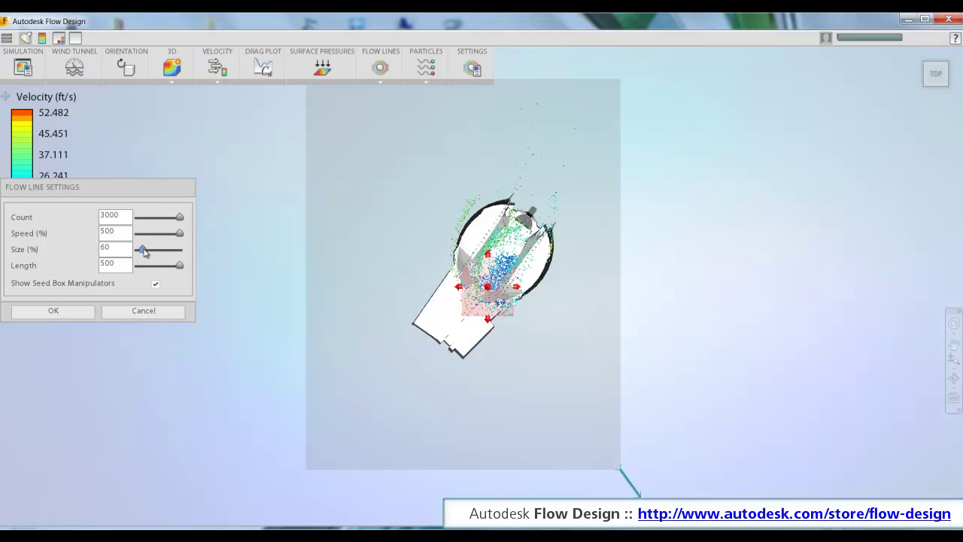
pyautogui.click(66, 310)
# Examine the particle movement inside the stadium bowl from above and from an angled view.
pyautogui.scroll(10, 529, 218)
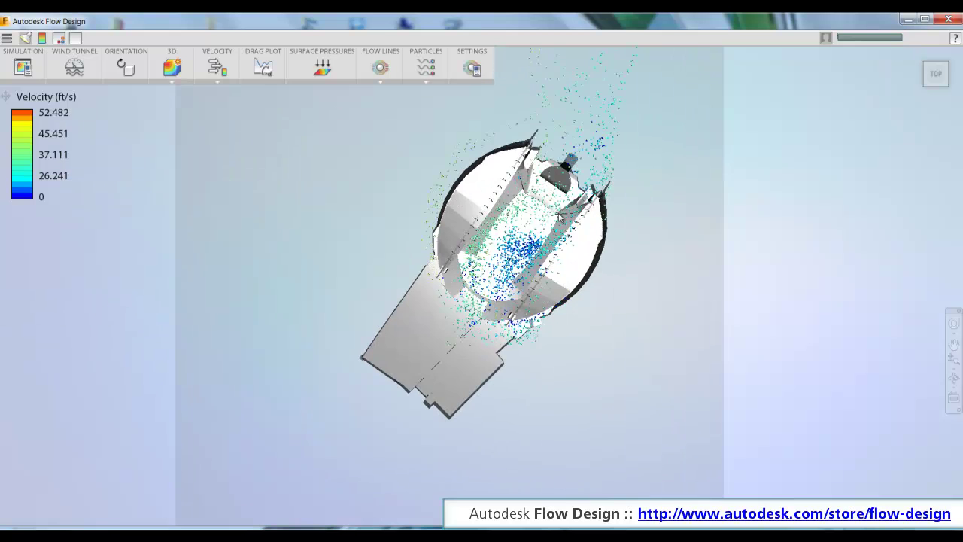
pyautogui.moveTo(529, 218); pyautogui.dragTo(462, 182)
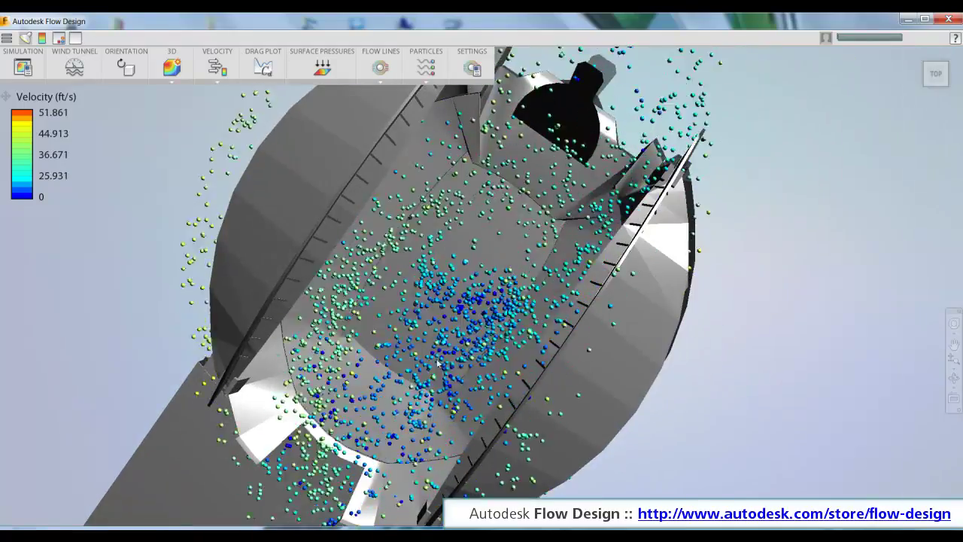
pyautogui.moveTo(445, 369); pyautogui.dragTo(465, 297)
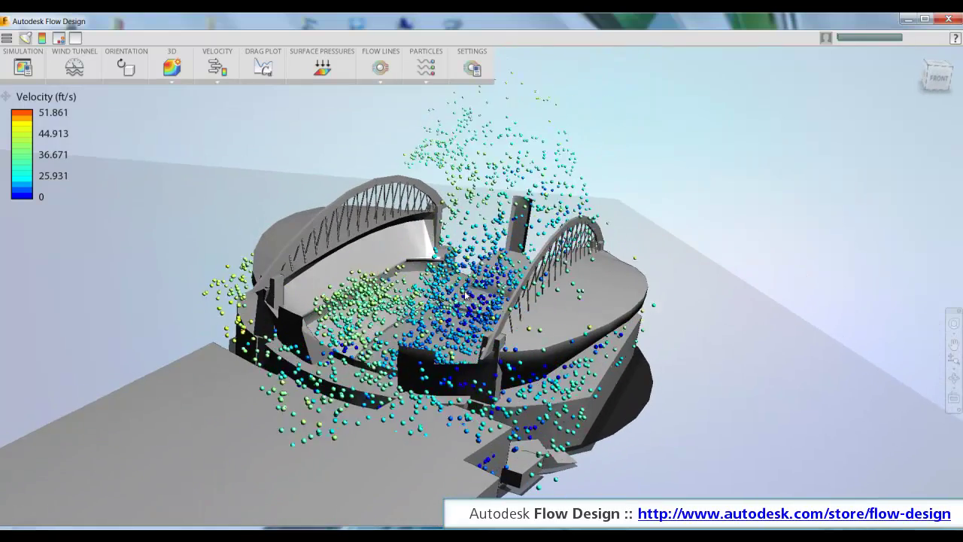